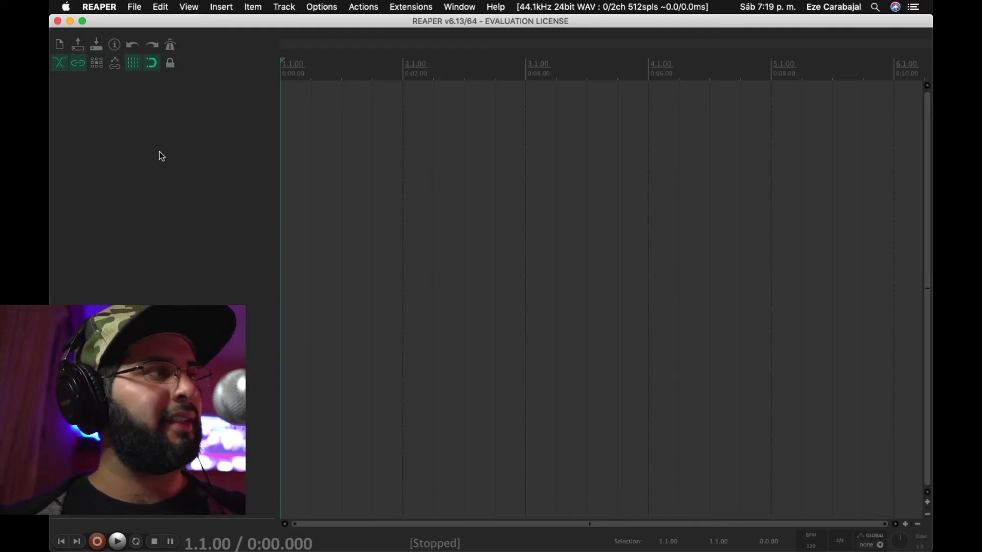
- Set the audio device to USB AUDIO CODEC in the audio device preferences and apply the change
{"action": "left_click", "coordinate": [110, 6]}
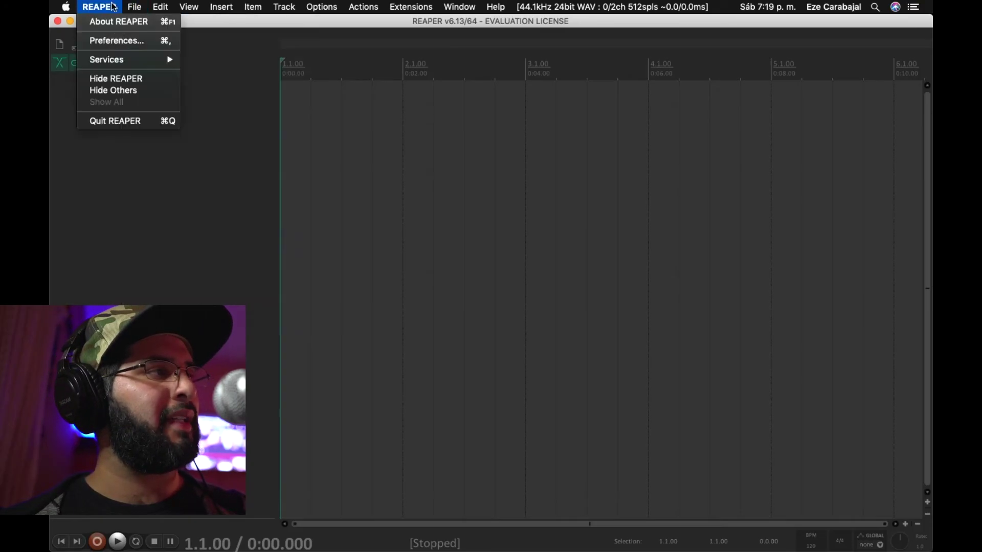
{"action": "left_click", "coordinate": [127, 42]}
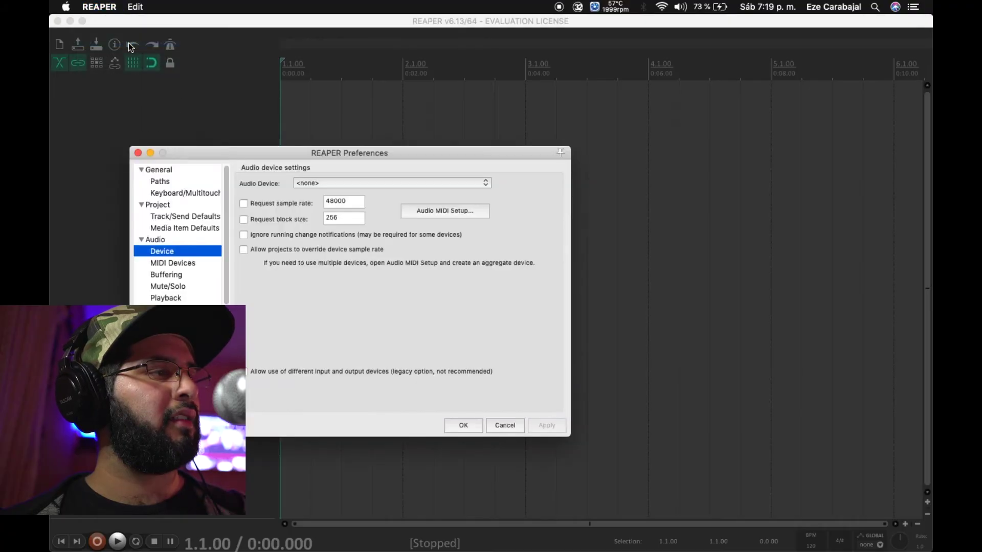
{"action": "left_click_drag", "start_coordinate": [318, 146], "coordinate": [383, 105]}
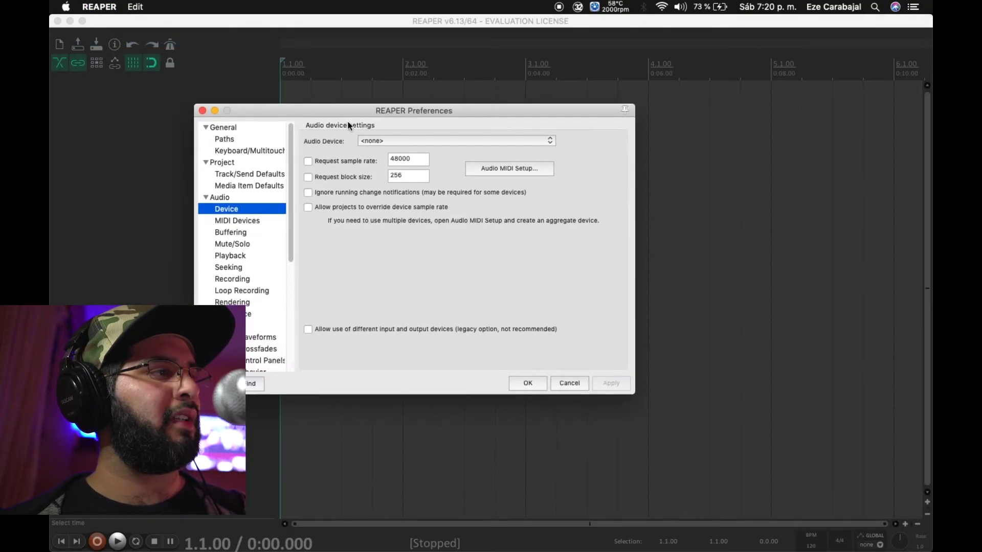
{"action": "left_click", "coordinate": [245, 151]}
{"action": "left_click", "coordinate": [240, 128]}
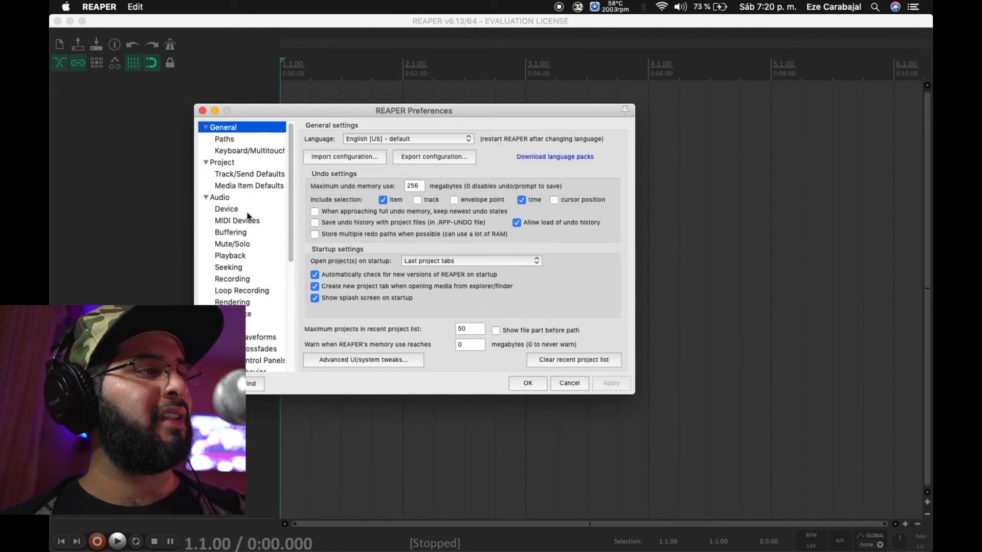
{"action": "left_click", "coordinate": [247, 212]}
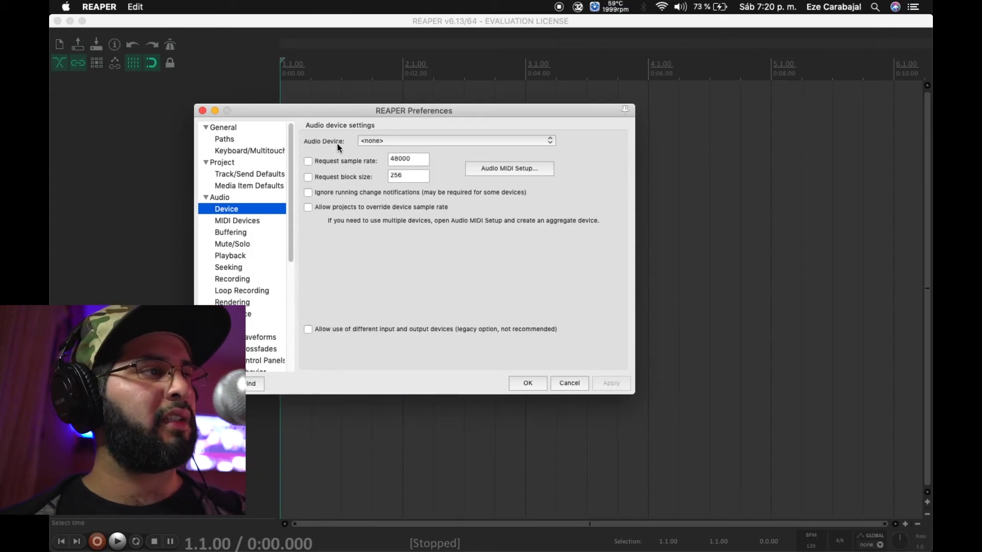
{"action": "left_click", "coordinate": [416, 140]}
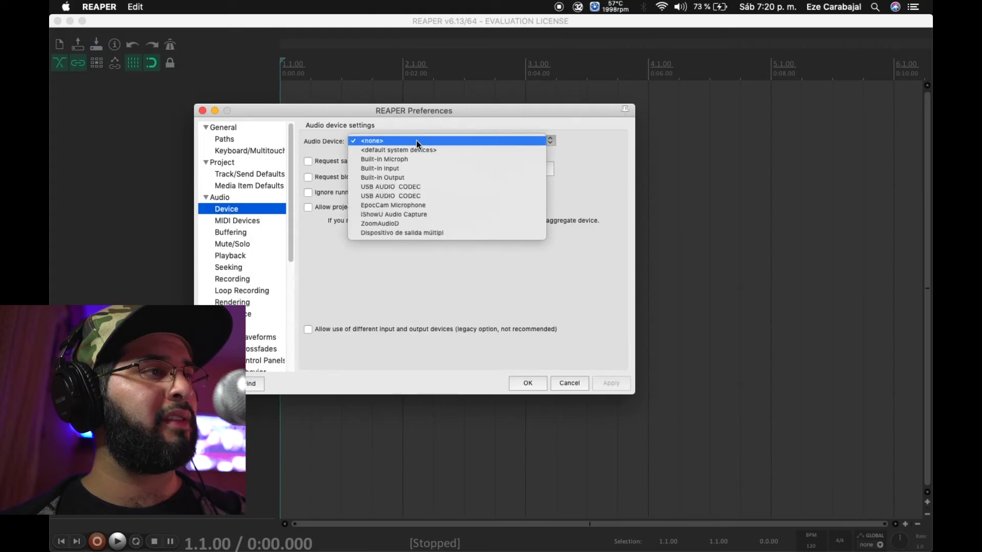
{"action": "left_click", "coordinate": [431, 187]}
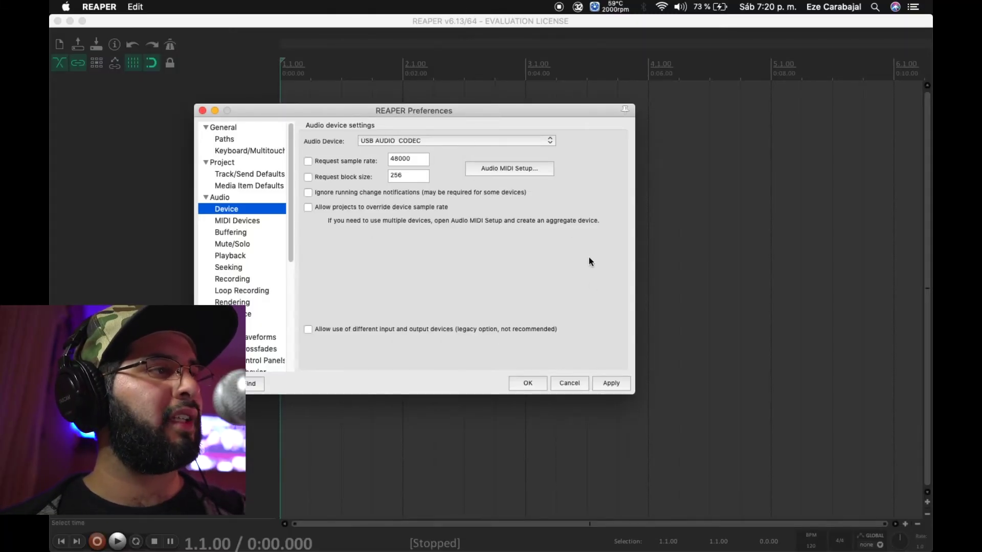
{"action": "left_click", "coordinate": [611, 383]}
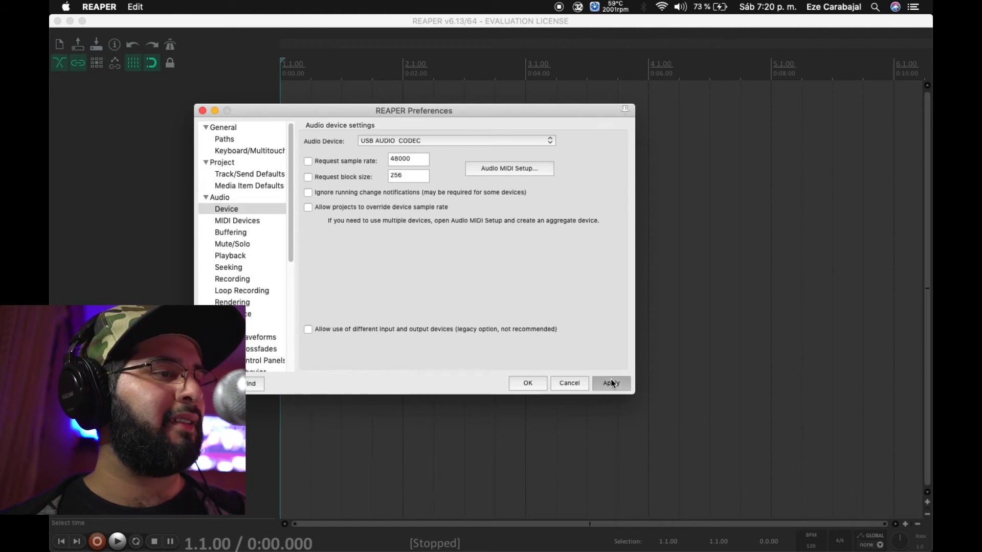
{"action": "left_click", "coordinate": [528, 384]}
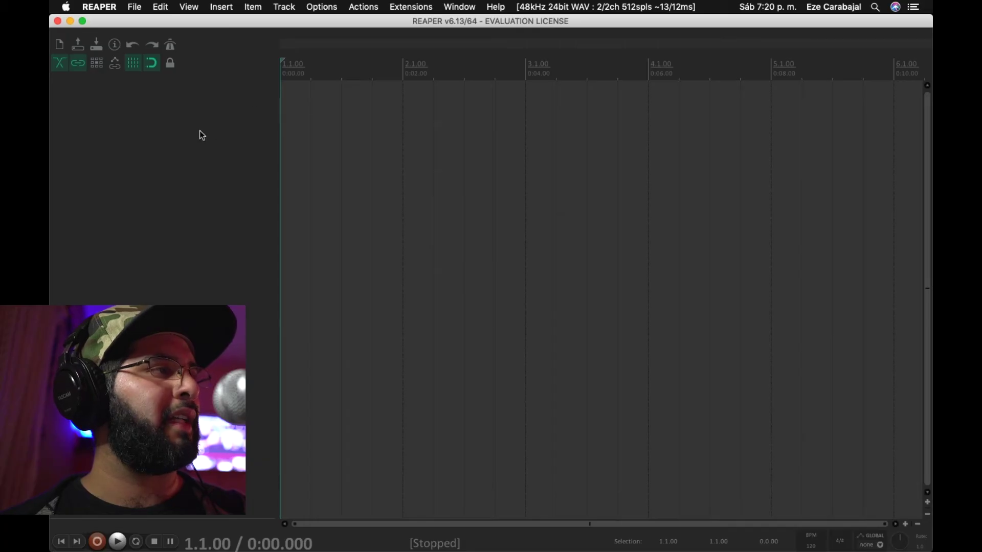
- Insert a new track and set its record input to mono, Front Left
{"action": "right_click", "coordinate": [152, 129]}
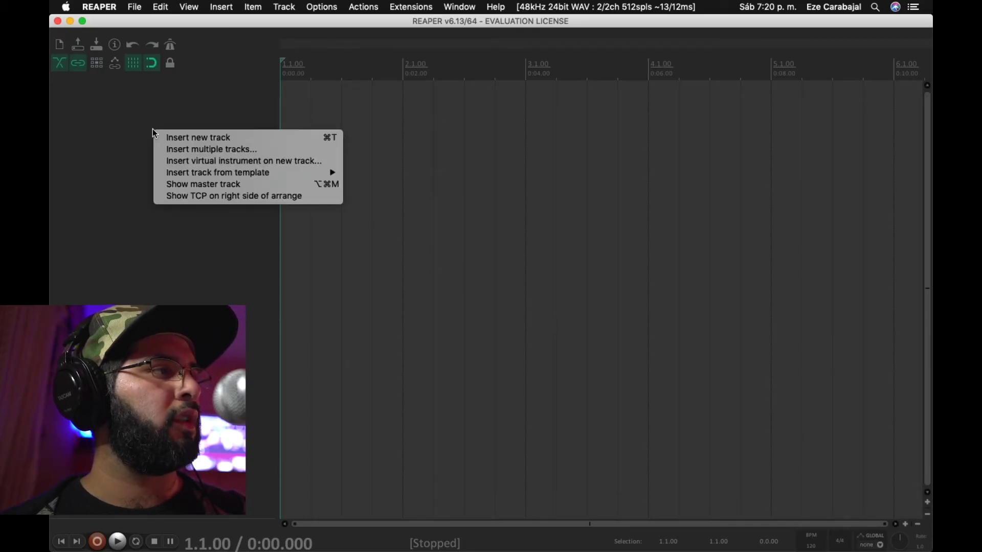
{"action": "left_click", "coordinate": [167, 137]}
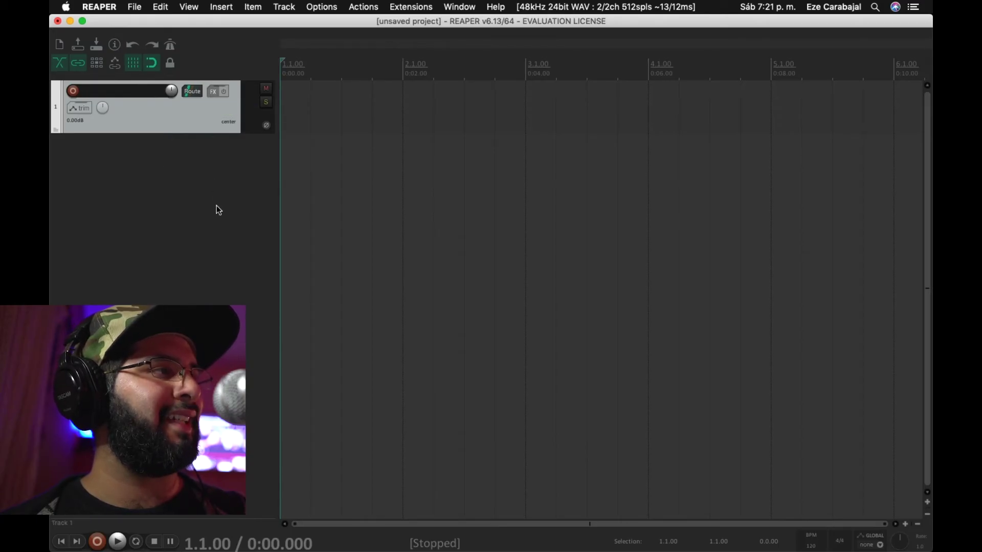
{"action": "right_click", "coordinate": [74, 93]}
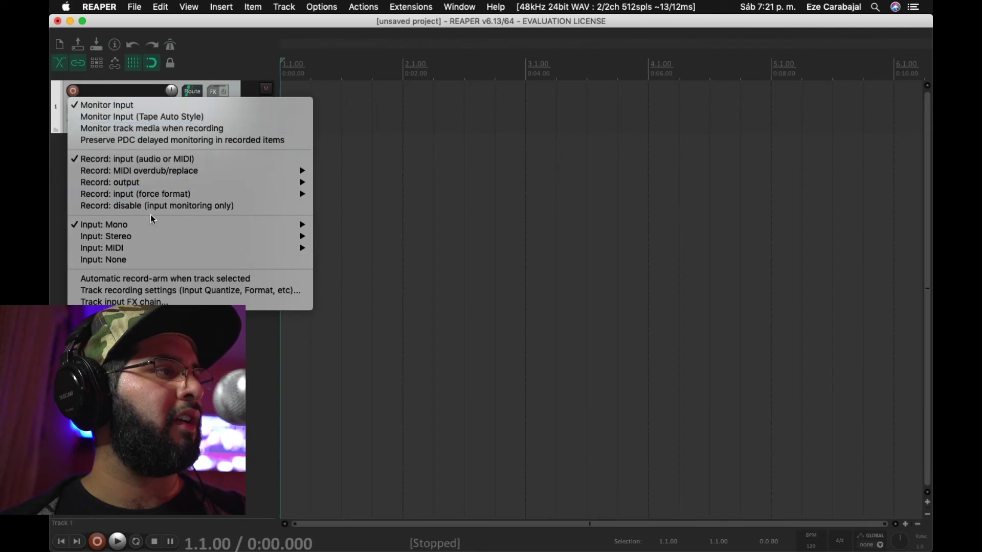
{"action": "mouse_move", "coordinate": [159, 230]}
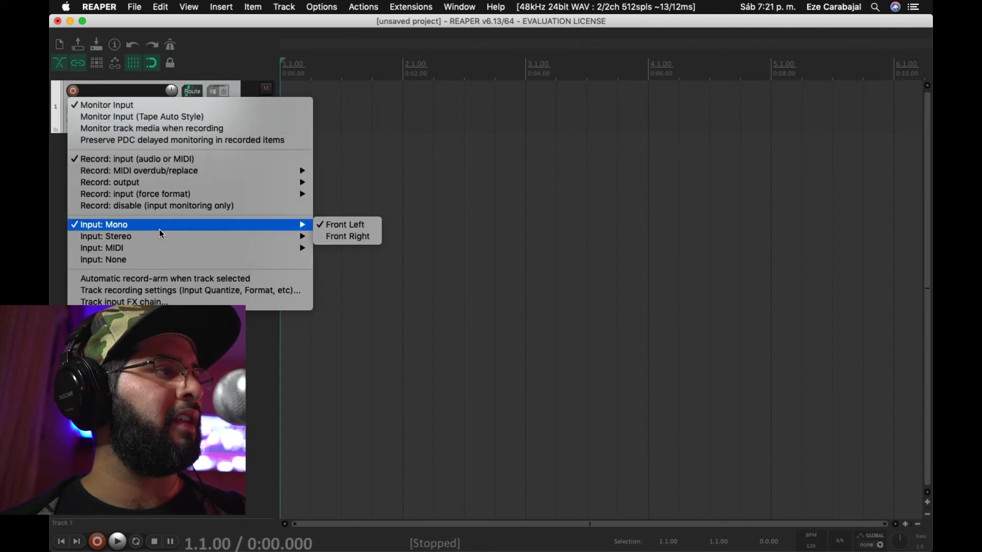
{"action": "left_click", "coordinate": [346, 228]}
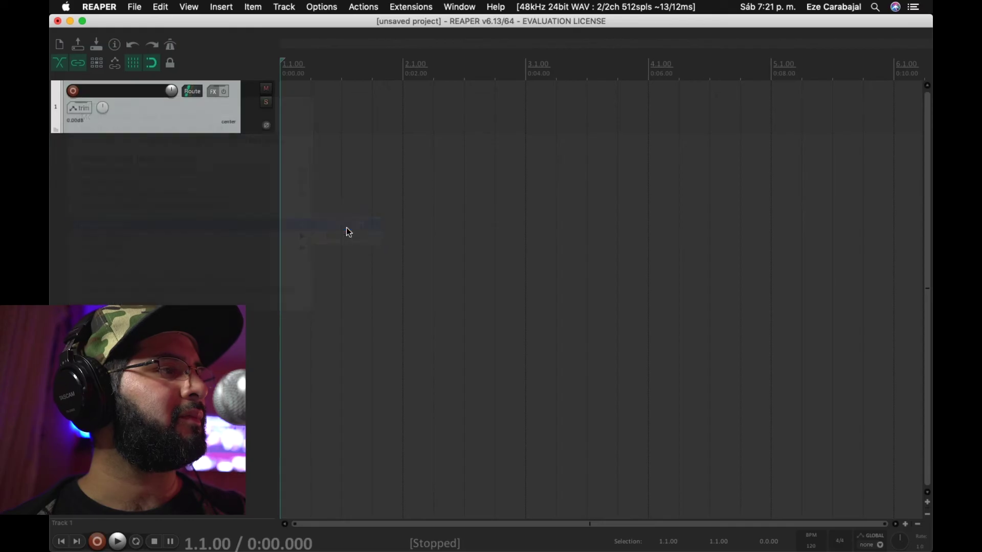
- Arm the new track with its input monitoring turned off and start recording a voice take
{"action": "left_click", "coordinate": [74, 92]}
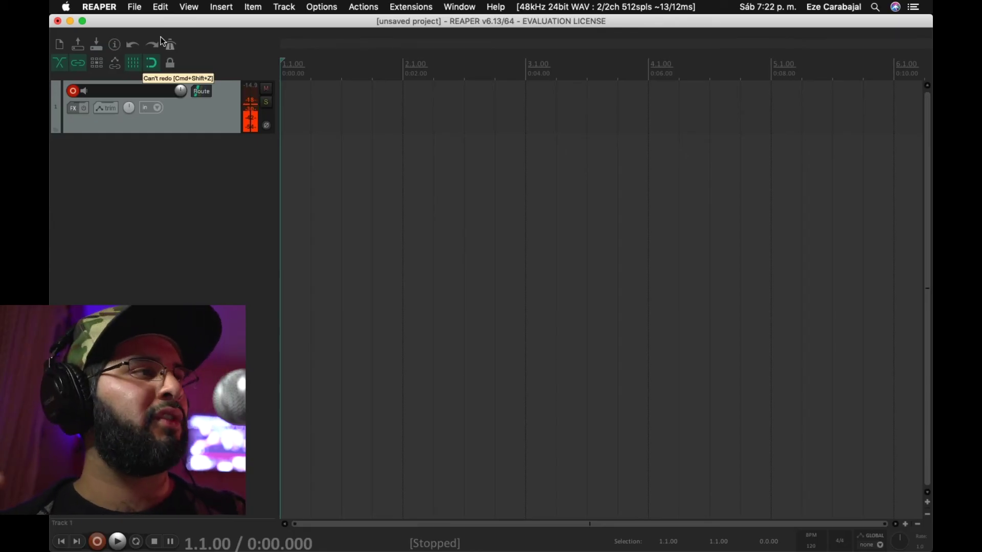
{"action": "left_click", "coordinate": [85, 94]}
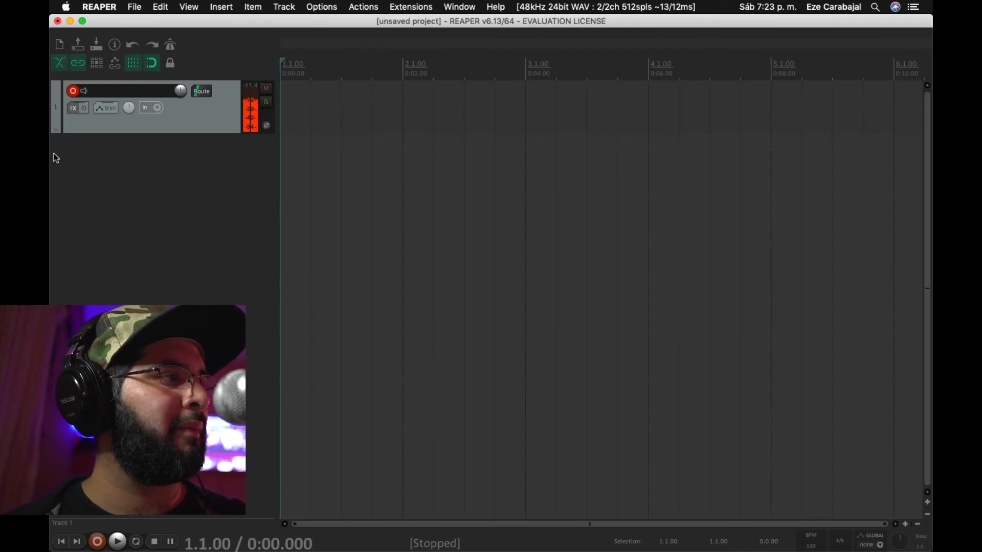
{"action": "left_click", "coordinate": [98, 543]}
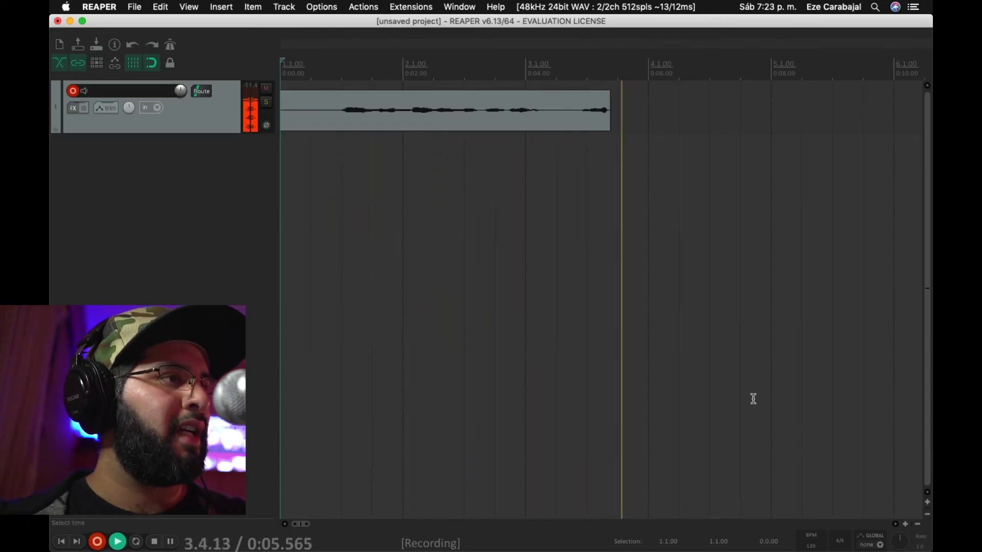
- Enlarge the track vertically during recording until it nearly fills the arrange view, to examine the voice waveform
{"action": "left_click", "coordinate": [928, 503]}
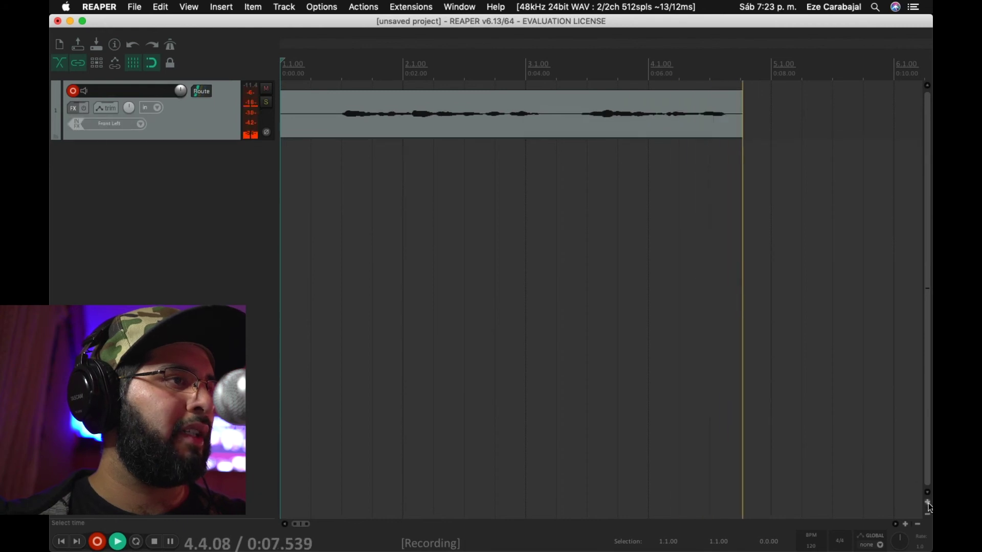
{"action": "left_click", "coordinate": [928, 504]}
{"action": "left_click", "coordinate": [928, 503]}
{"action": "left_click", "coordinate": [928, 503]}
{"action": "left_click", "coordinate": [928, 503]}
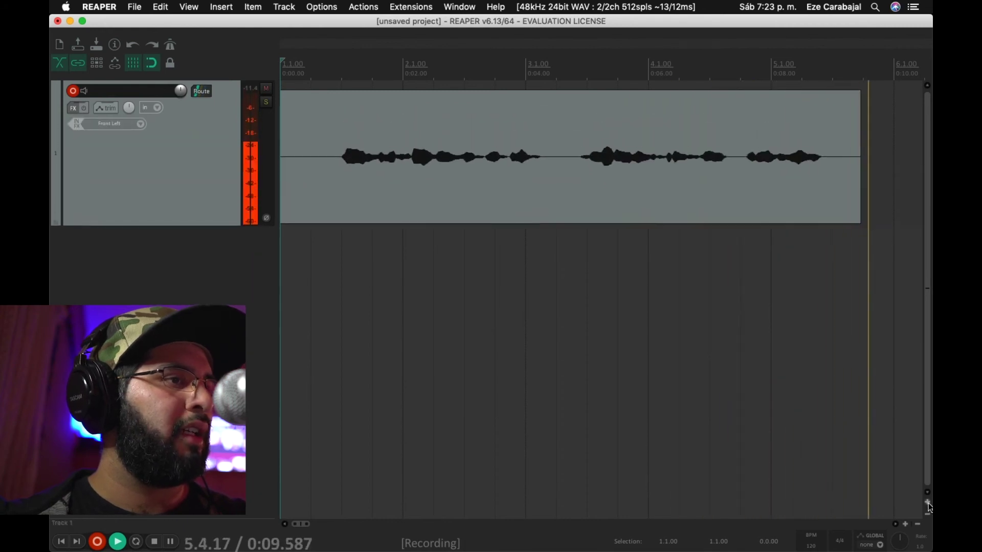
{"action": "left_click", "coordinate": [928, 503]}
{"action": "left_click", "coordinate": [928, 504]}
{"action": "left_click", "coordinate": [927, 504]}
{"action": "left_click", "coordinate": [927, 504]}
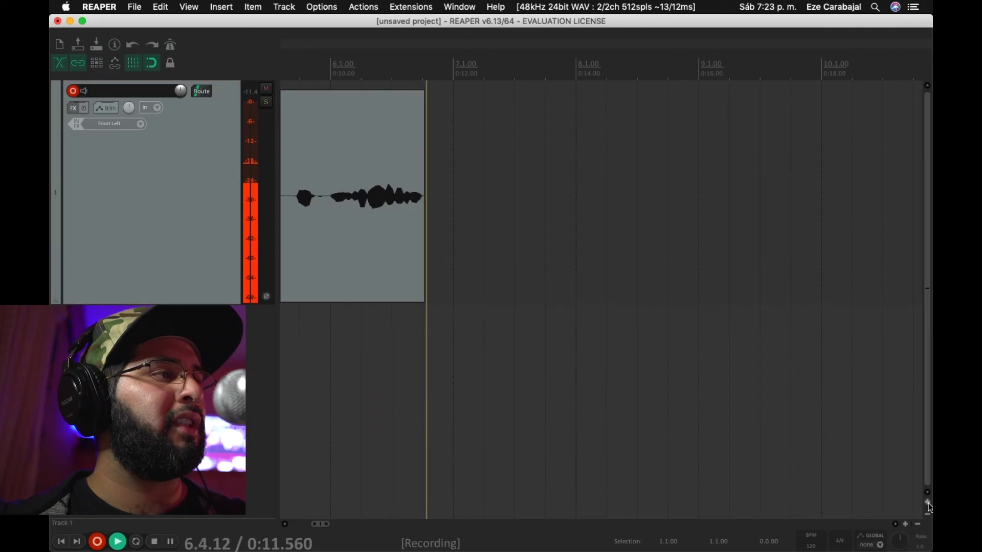
{"action": "left_click", "coordinate": [928, 504]}
{"action": "left_click", "coordinate": [928, 503]}
{"action": "left_click", "coordinate": [928, 503]}
{"action": "left_click", "coordinate": [928, 504]}
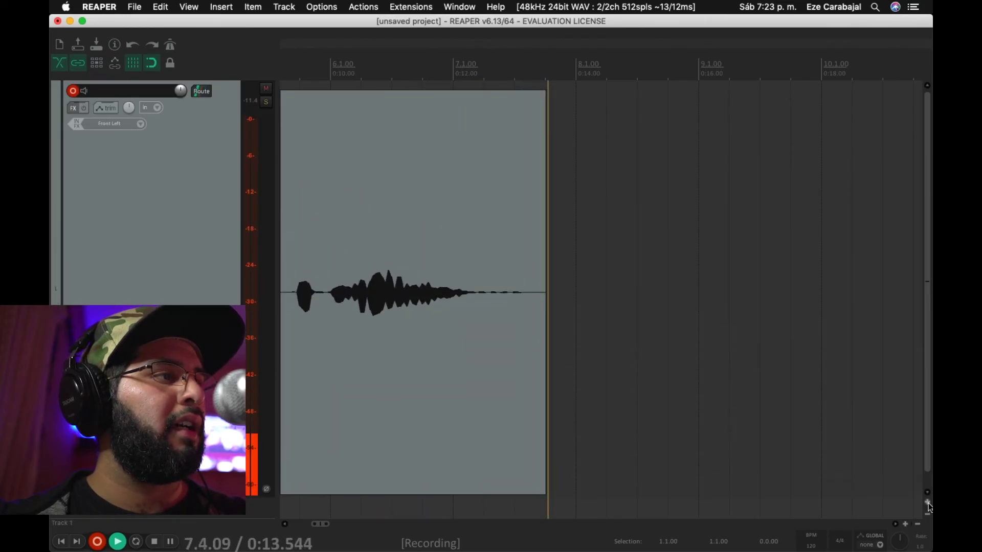